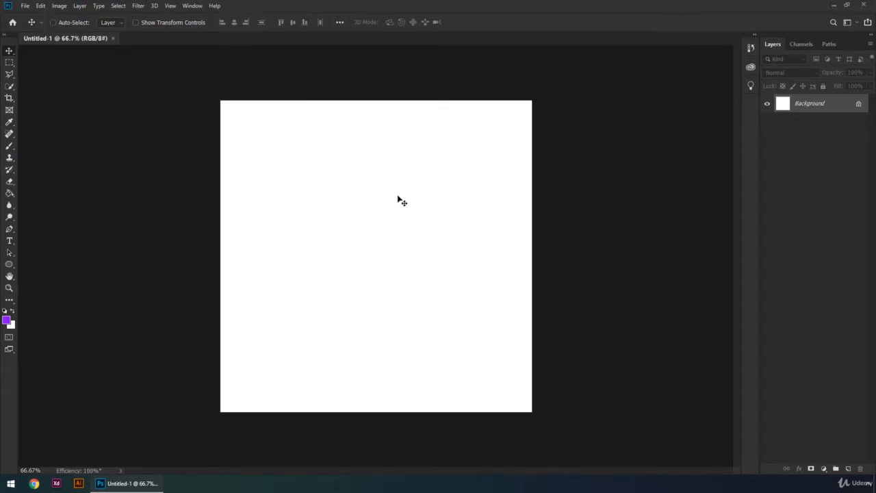
In the Interface preferences, preview the lighter color themes and set the interface to the darkest color theme.
key(i)
key(ctrl+k)
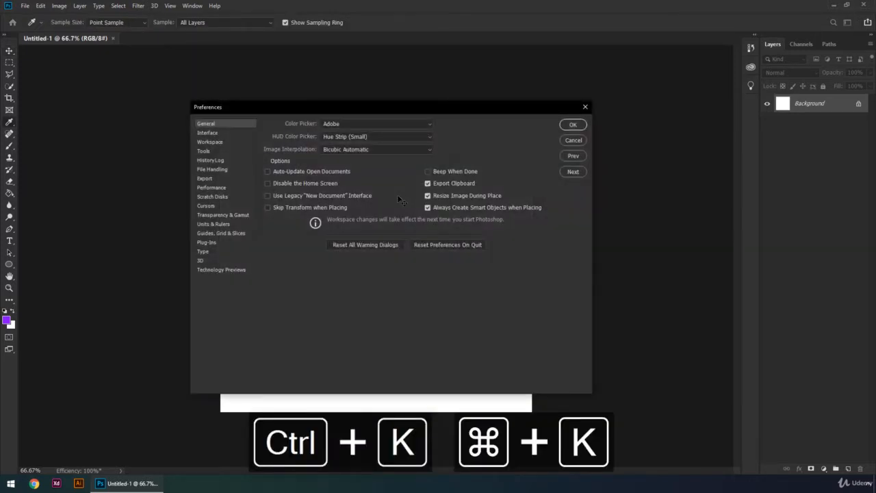
click(219, 133)
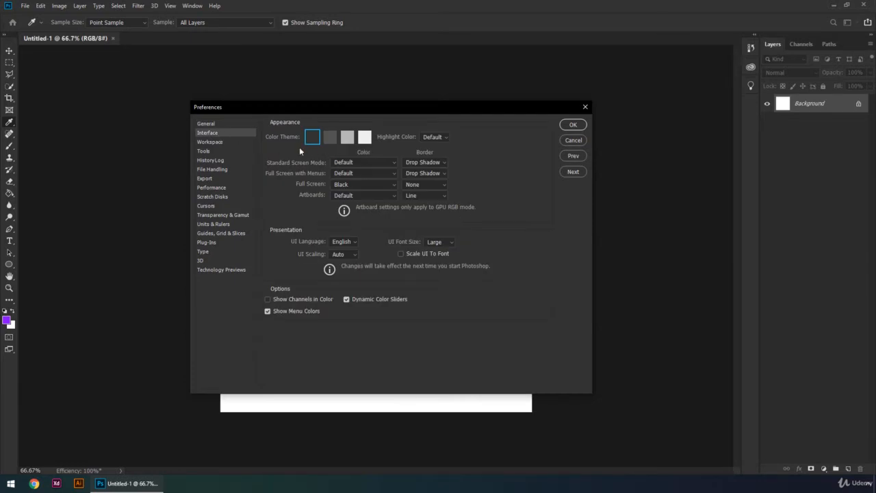
click(328, 140)
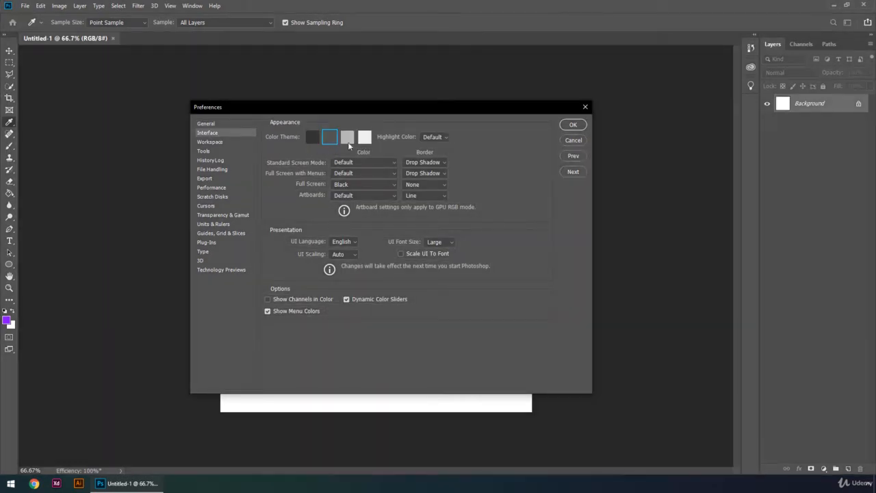
click(347, 138)
click(366, 140)
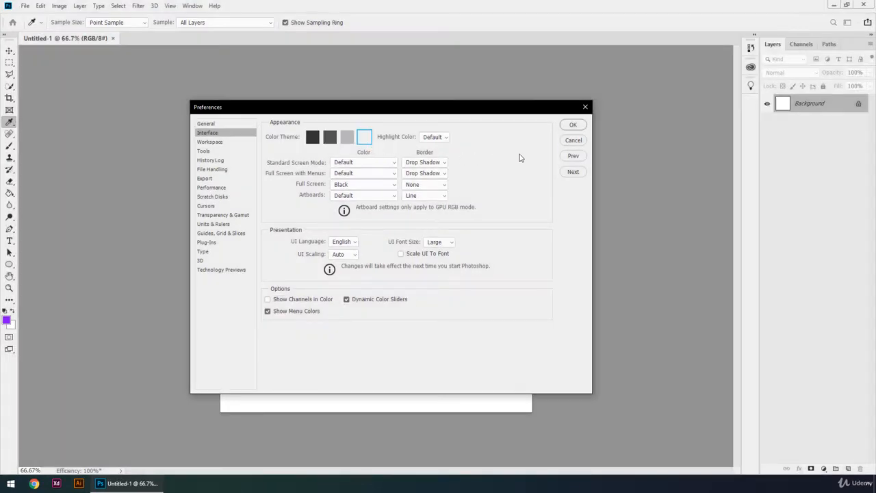
click(313, 138)
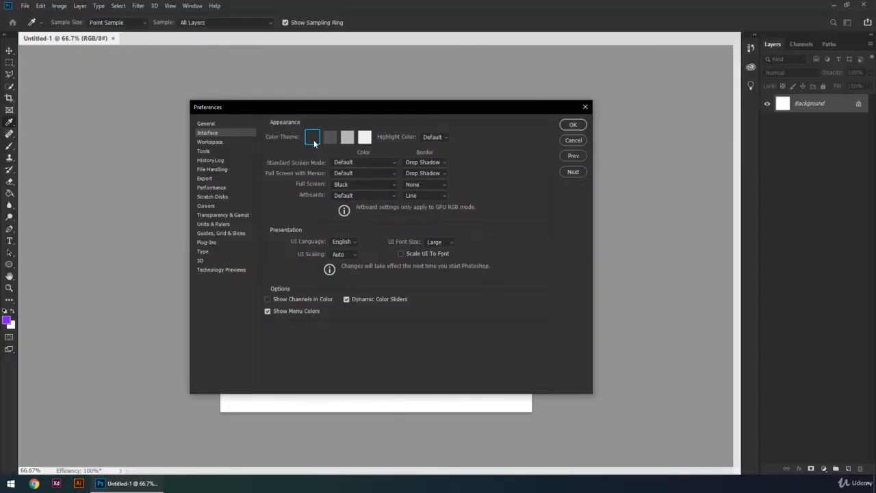
Set both the ruler units and the type units to Pixels in the preferences and apply them.
click(227, 224)
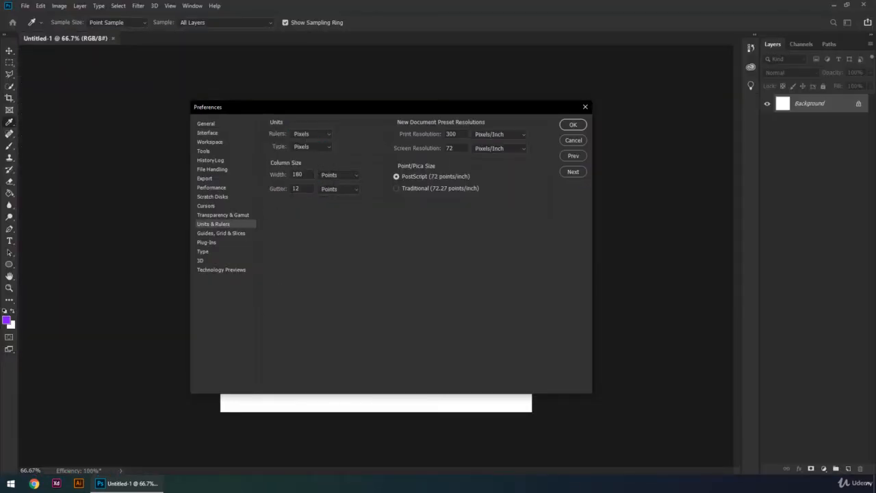
click(309, 135)
click(310, 143)
click(317, 146)
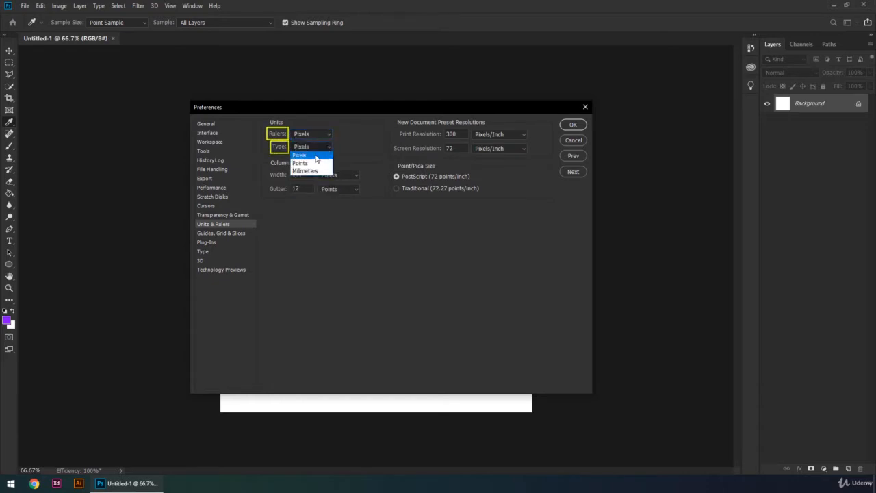
click(323, 156)
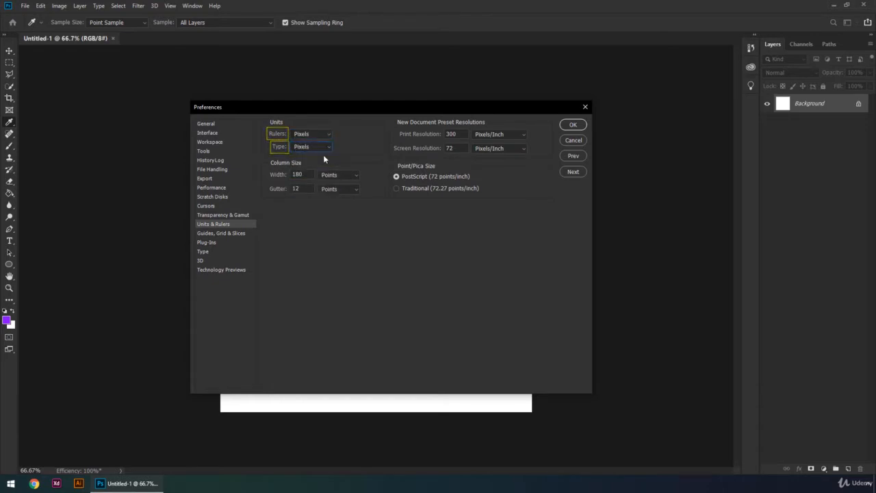
click(580, 127)
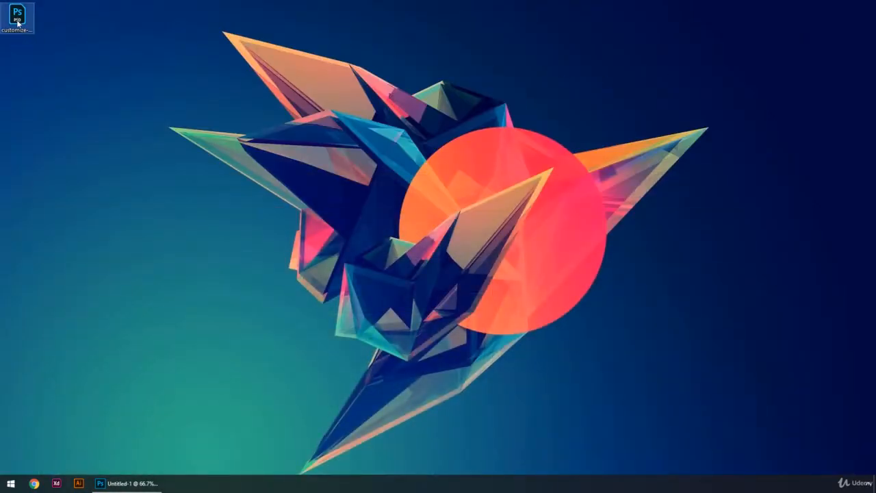
Open the customize-workspace PSD file from the desktop.
click(18, 24)
double_click(18, 24)
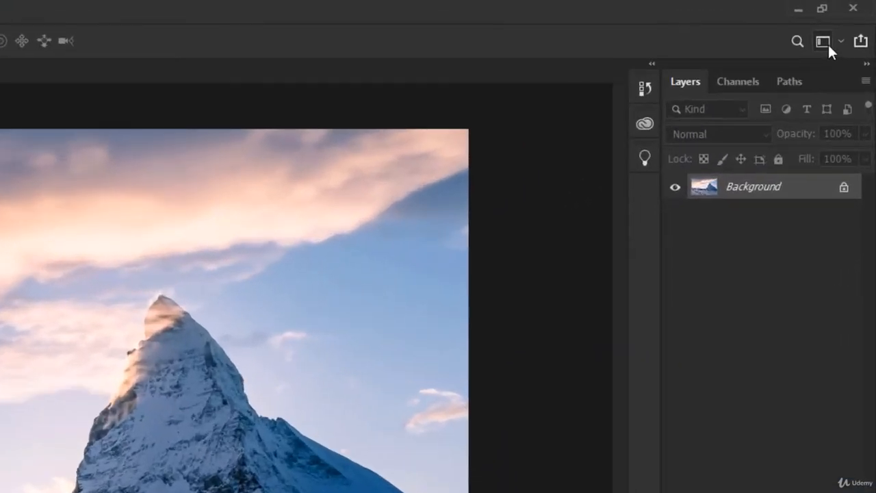
Try out the Graphic and Web, Motion and Painting workspaces, and return to the Essentials workspace.
click(829, 46)
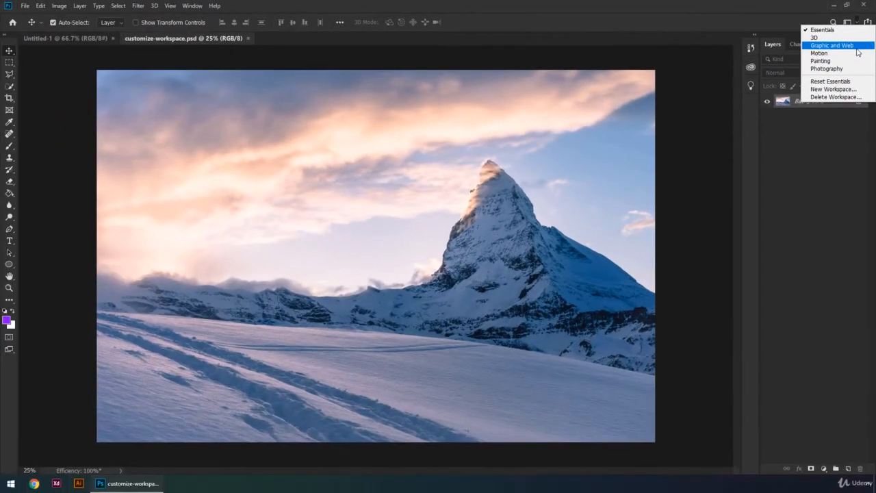
click(856, 46)
click(856, 23)
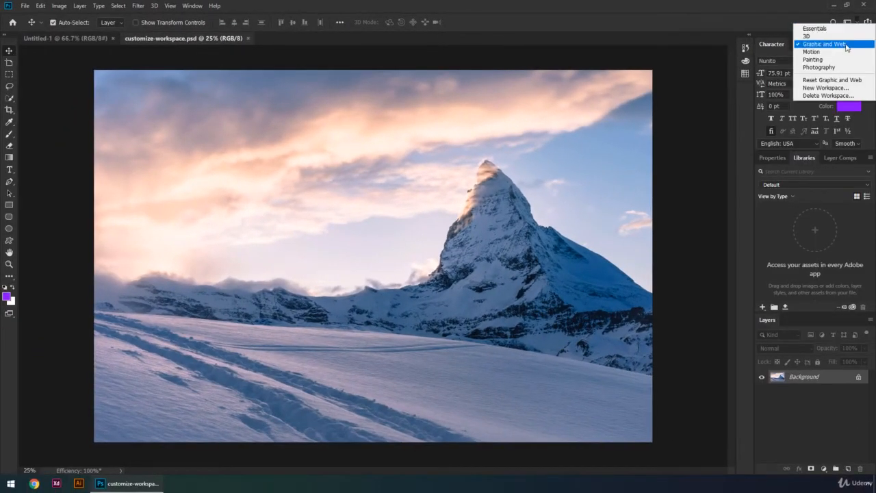
click(843, 52)
click(856, 23)
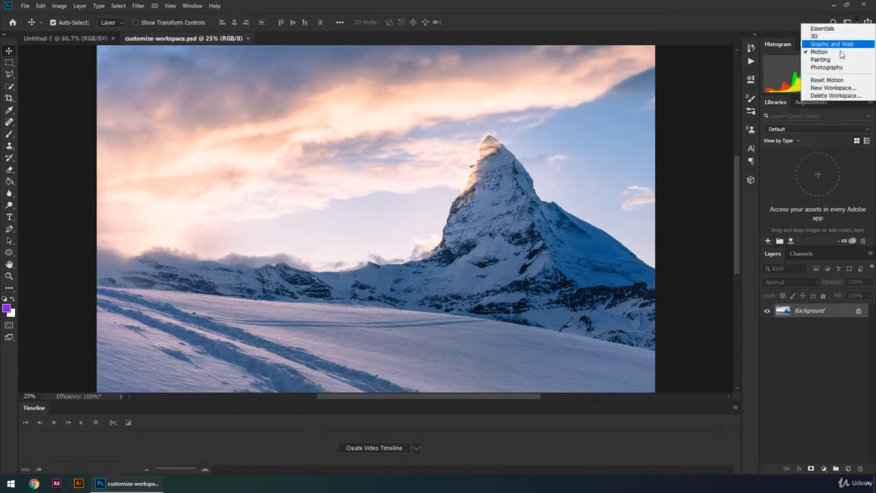
click(846, 59)
click(855, 26)
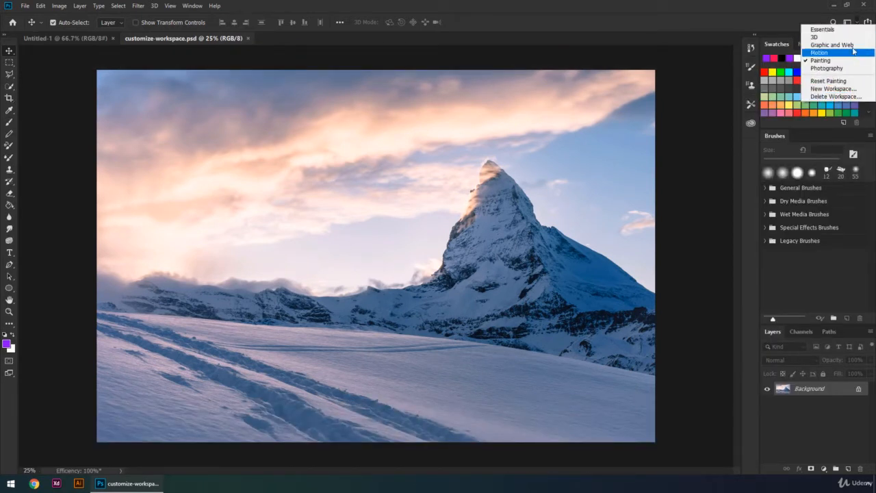
click(828, 30)
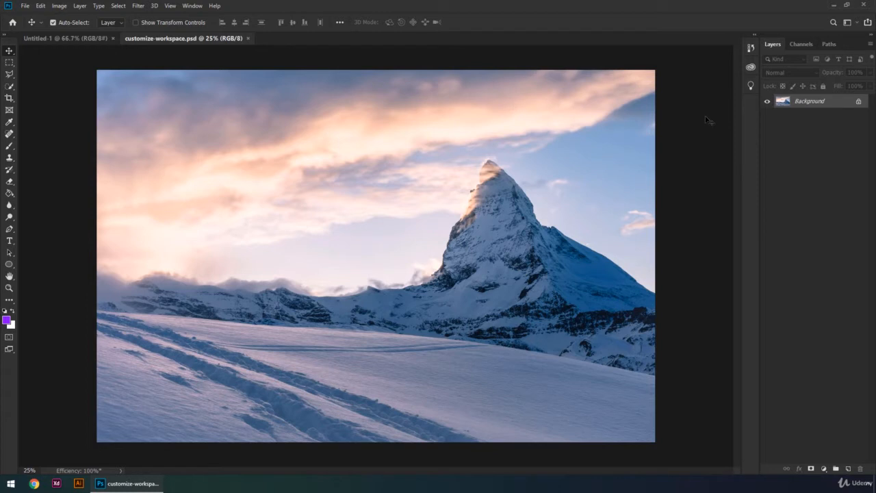
Reset the Essentials workspace to its default panel layout.
click(849, 24)
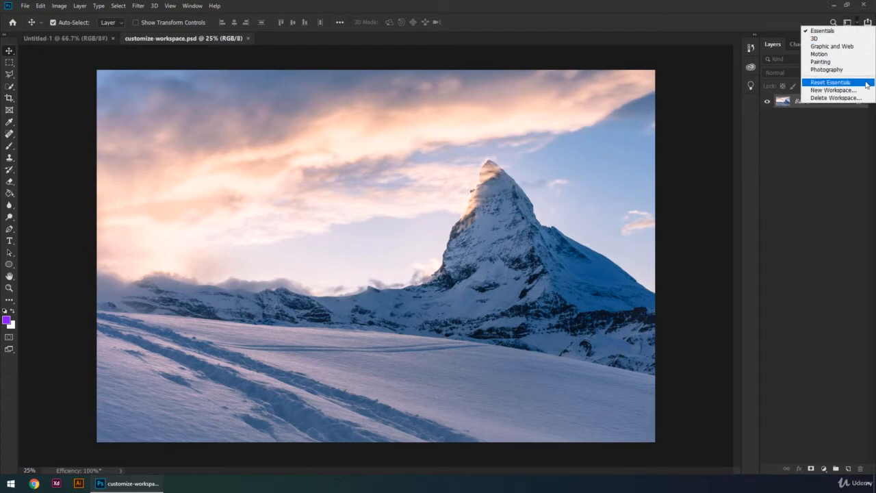
click(830, 82)
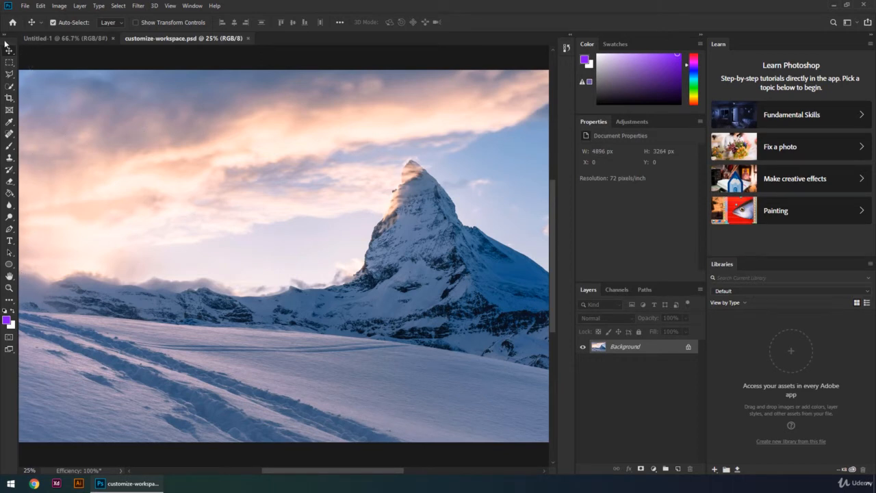
Undock the toolbar, try docking it beside the collapsed panel strip, and return it to its original side of the canvas.
drag(11, 44, 110, 100)
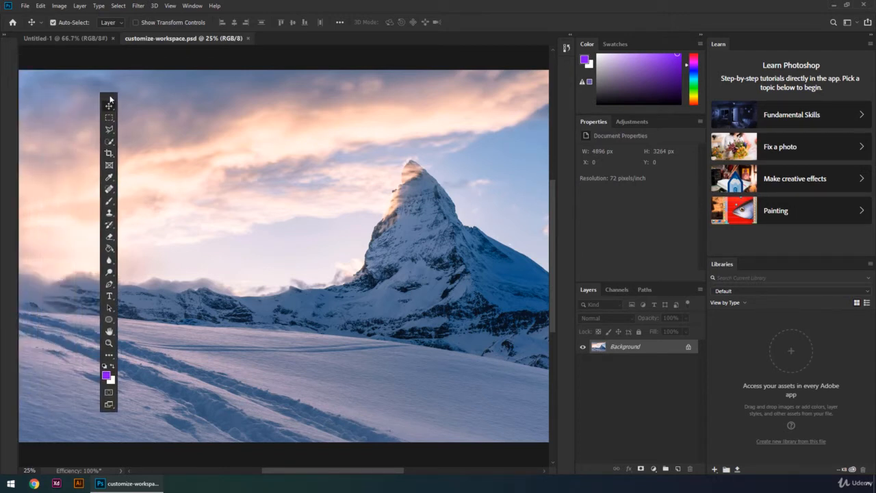
drag(110, 100, 553, 79)
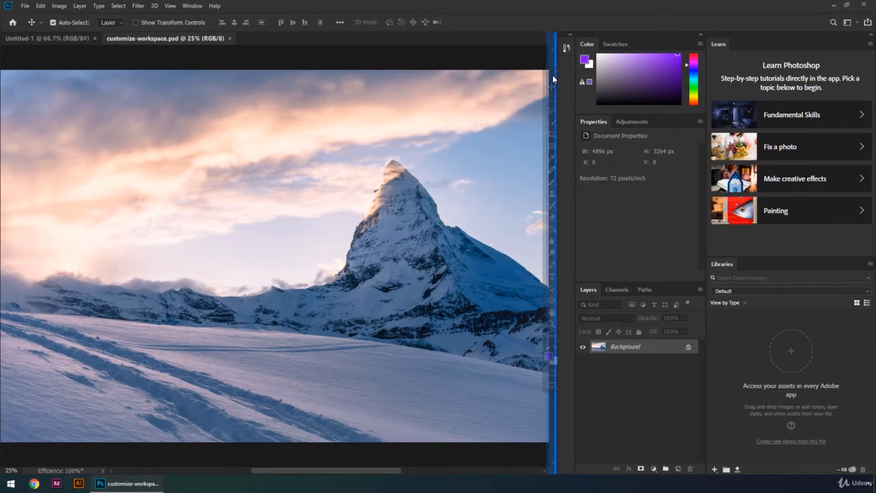
drag(553, 79, 553, 79)
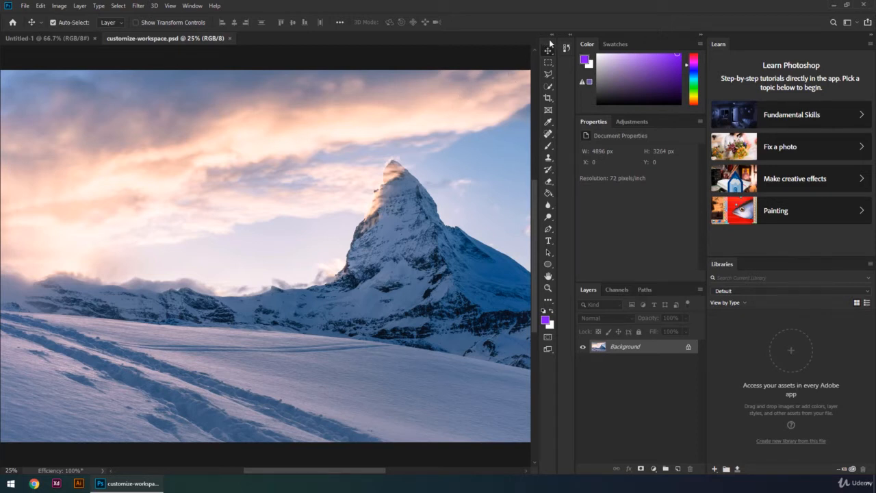
drag(550, 44, 7, 76)
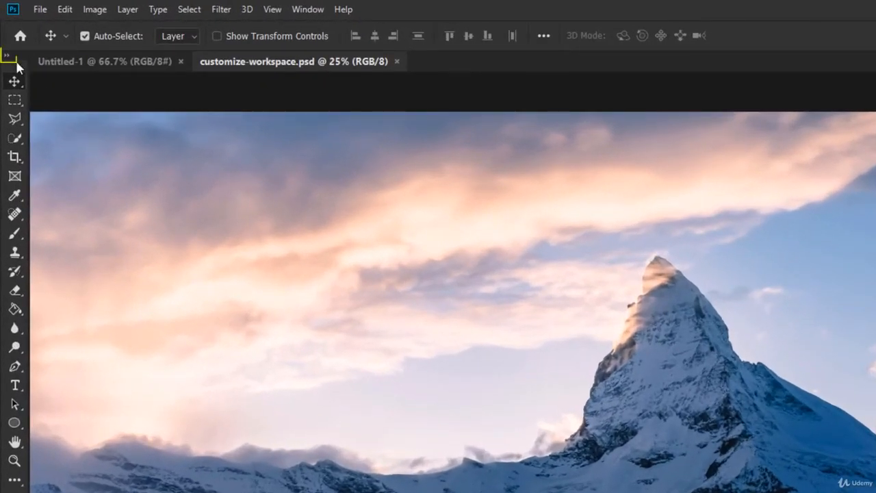
Expand the toolbar to two columns and collapse it back to a single column.
click(9, 56)
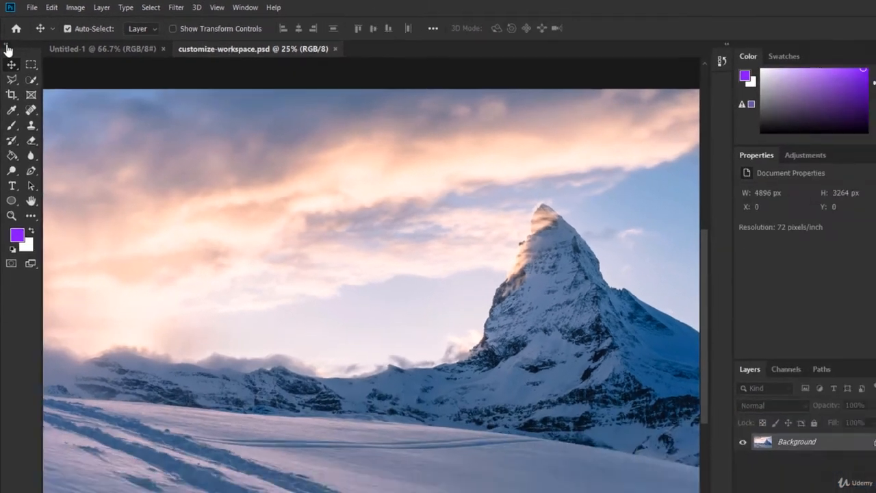
click(8, 56)
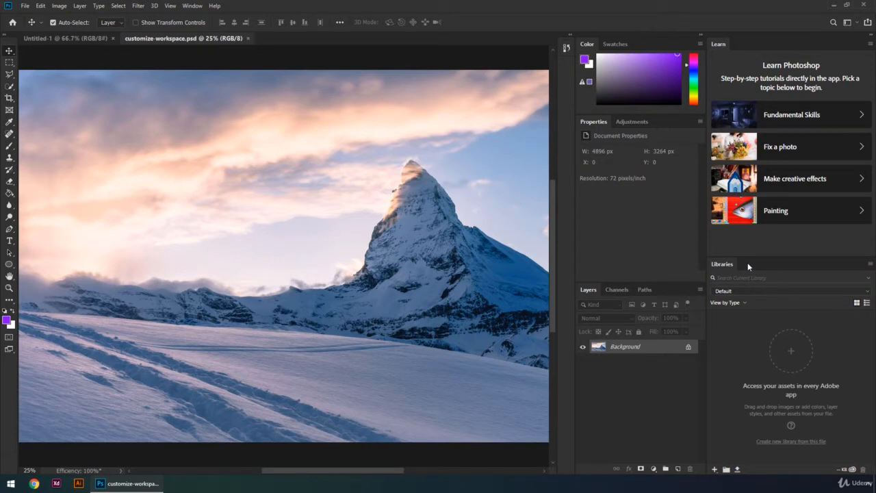
Collapse the Libraries and Learn panels into the icon strip, and check that Libraries expands and collapses from there.
drag(730, 262, 565, 70)
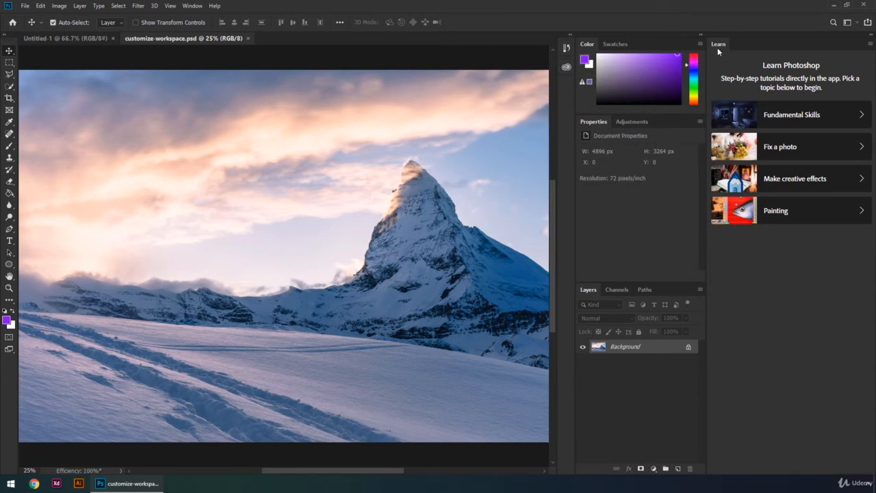
drag(717, 47, 566, 84)
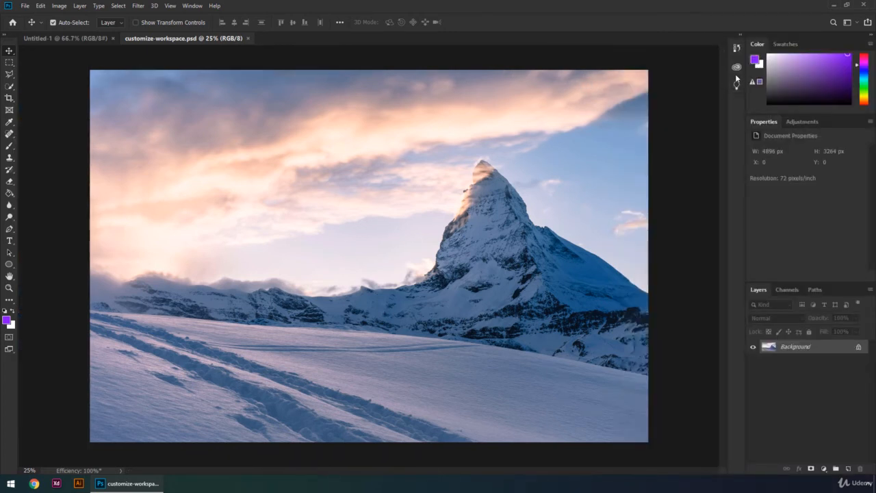
click(739, 68)
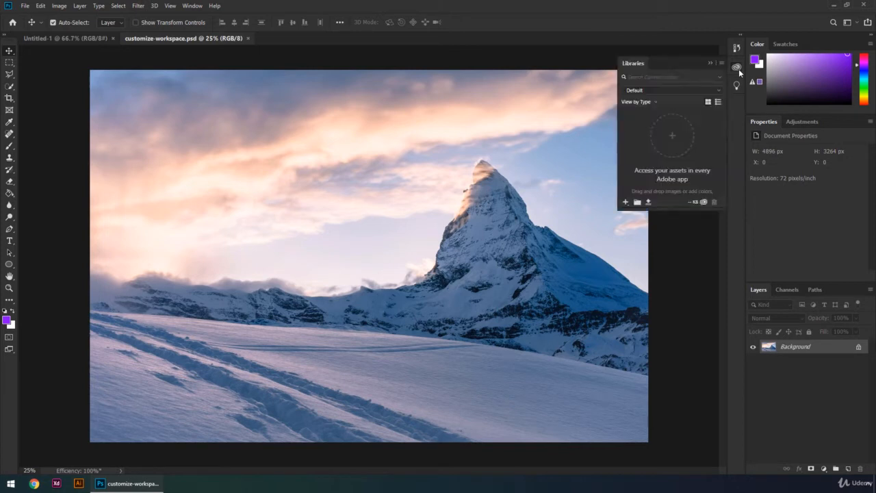
click(738, 68)
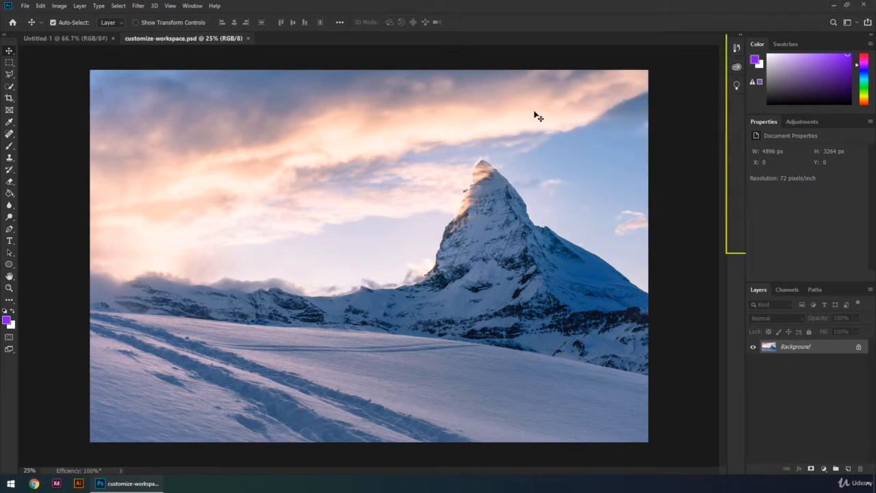
Show the Glyphs panel and close it again.
click(193, 5)
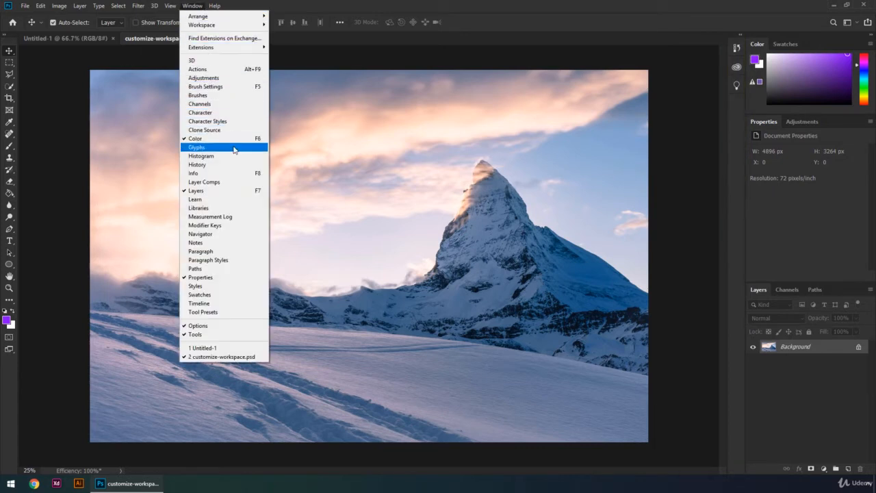
click(234, 151)
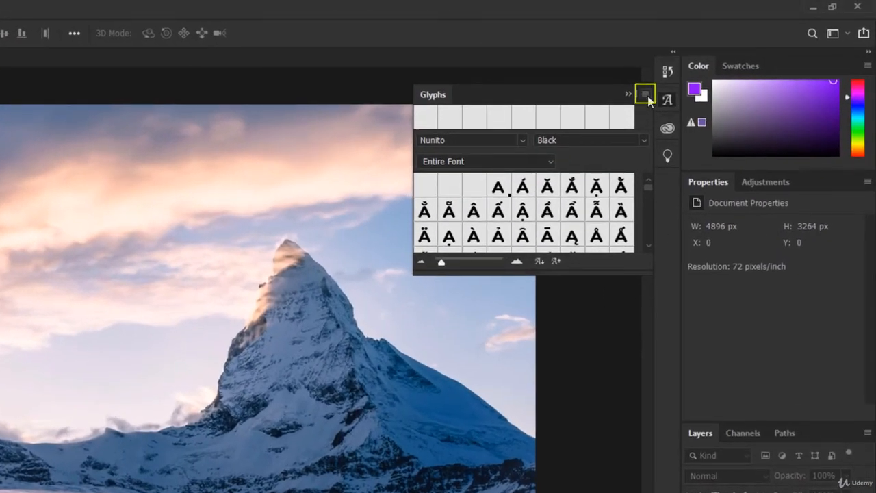
click(646, 96)
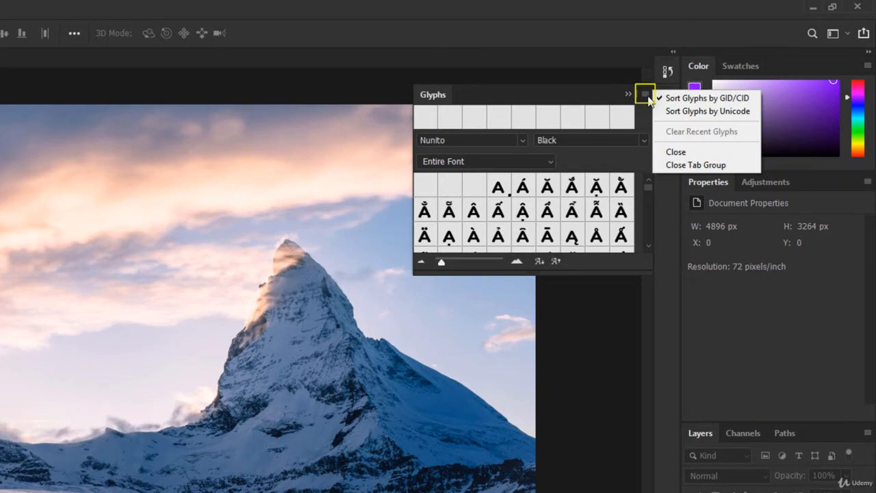
click(679, 152)
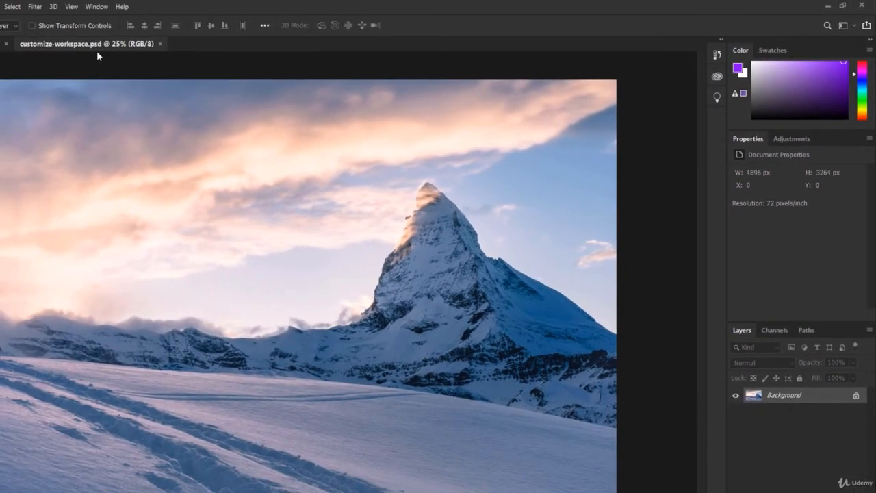
Add the Brush Settings, Character, Character Styles and Histogram panels to the icon strip, and pull Histogram back out of it.
click(61, 7)
click(118, 102)
click(98, 6)
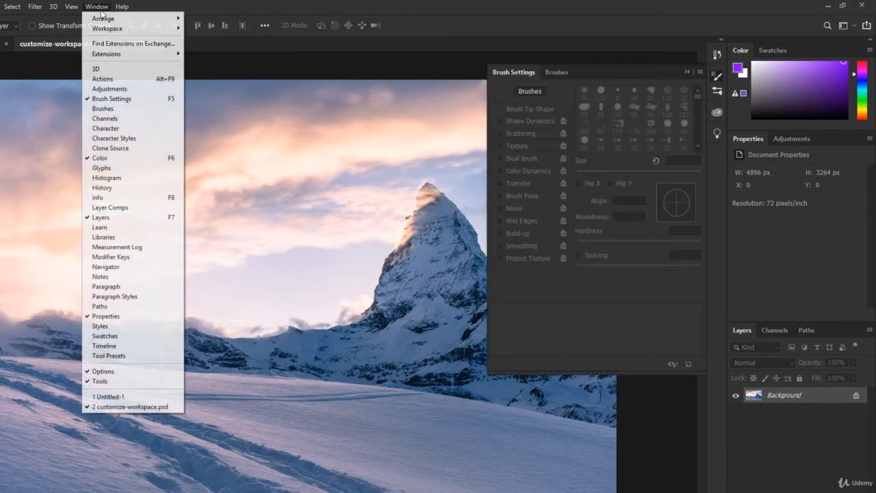
click(115, 129)
click(98, 6)
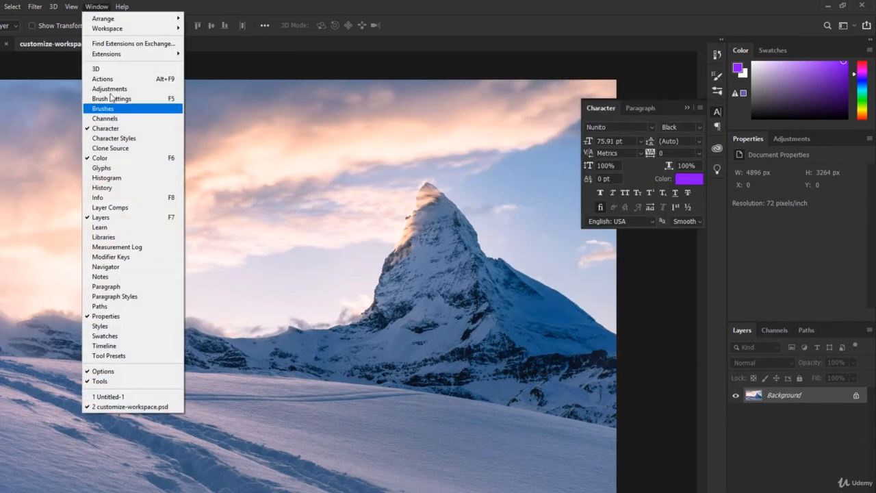
click(114, 138)
click(97, 6)
click(135, 178)
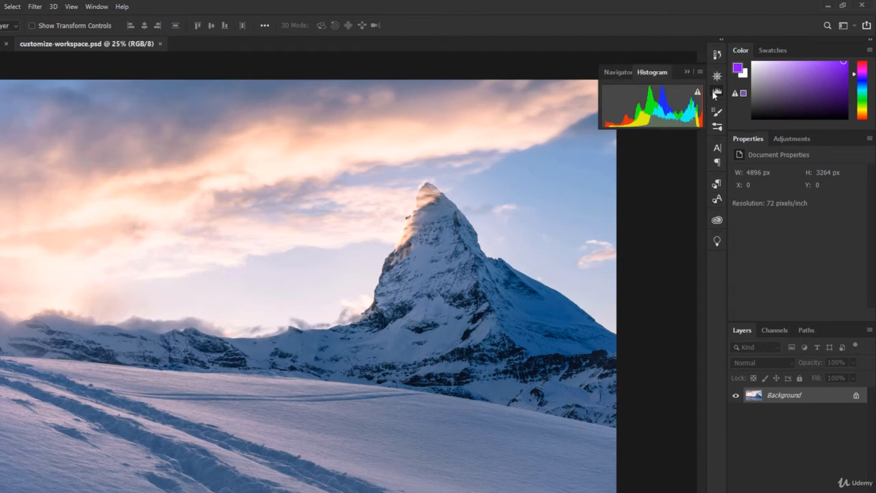
drag(715, 94, 492, 141)
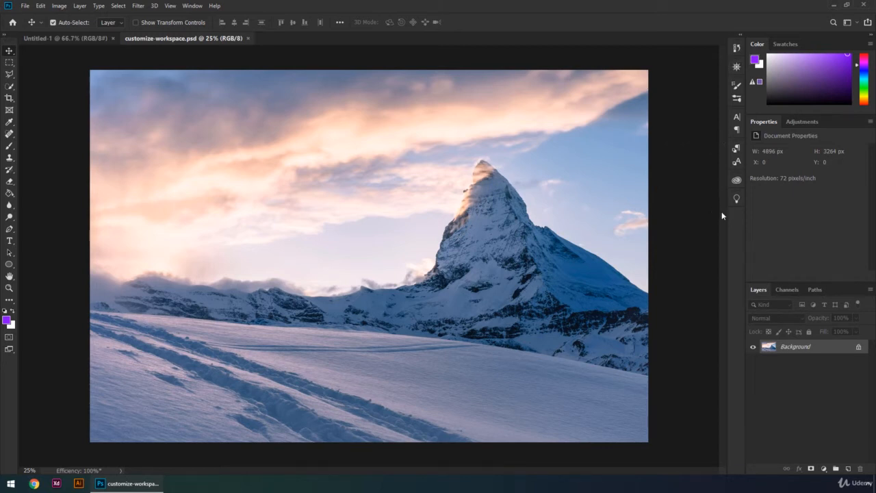
Widen the icon strip to show panel names, expand the Character panel, and shrink the strip back to icons with Character collapsed.
drag(729, 216, 654, 217)
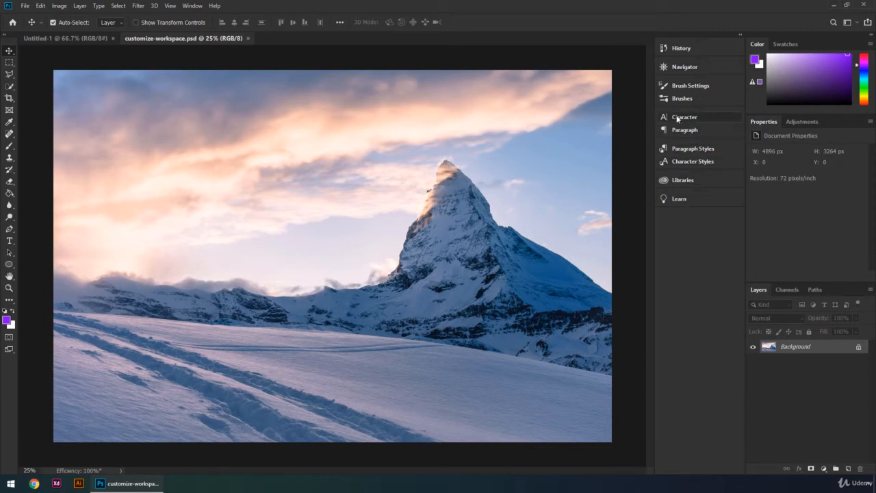
click(712, 117)
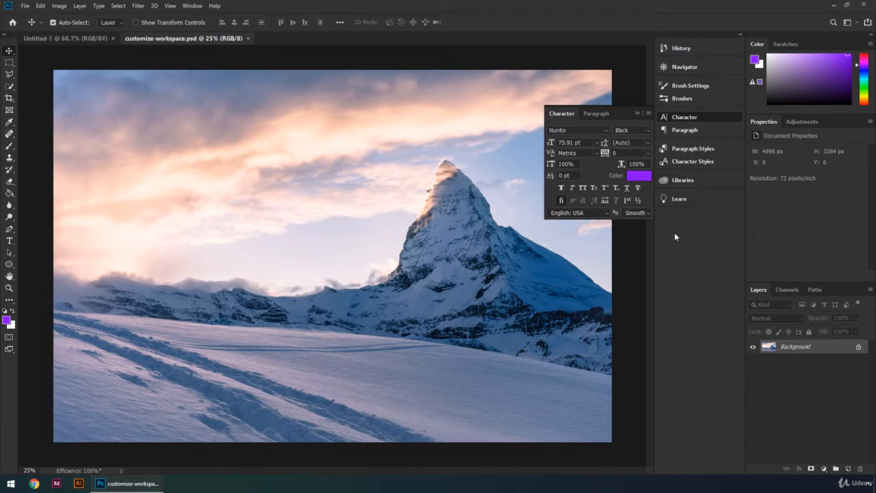
drag(654, 234, 730, 233)
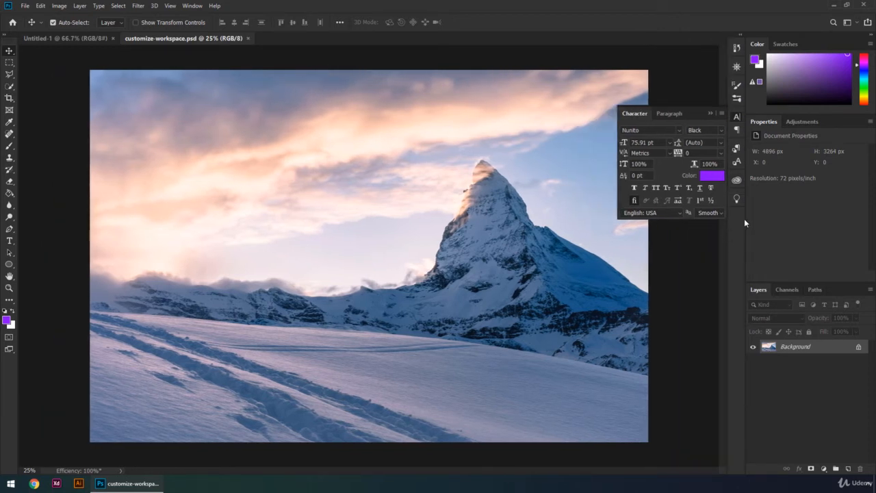
click(738, 117)
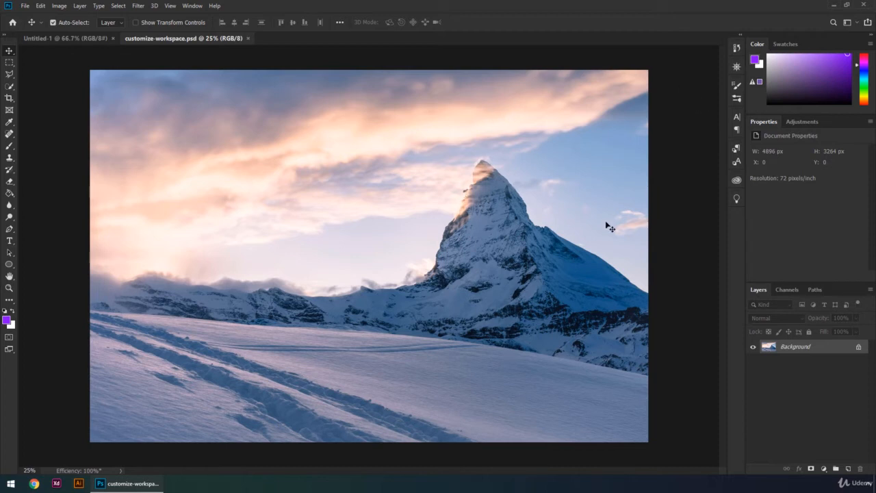
View the Brush Settings and Brushes panels from the icon strip and collapse them again.
click(737, 86)
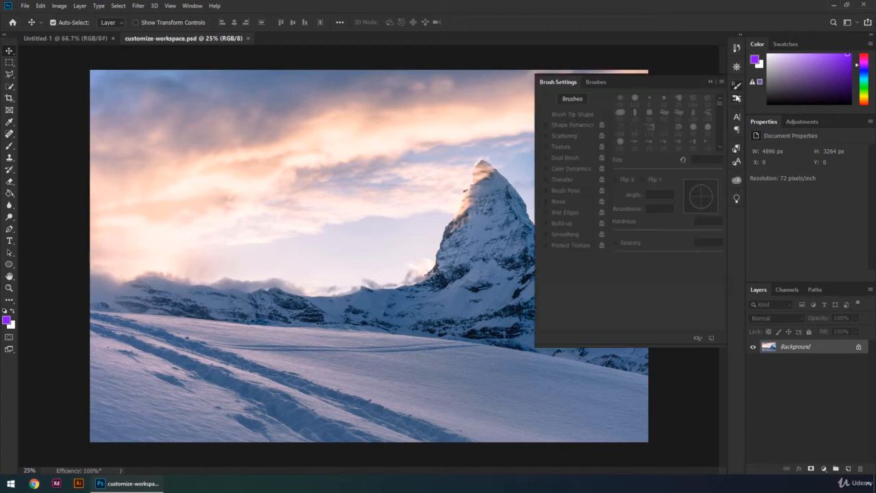
click(738, 99)
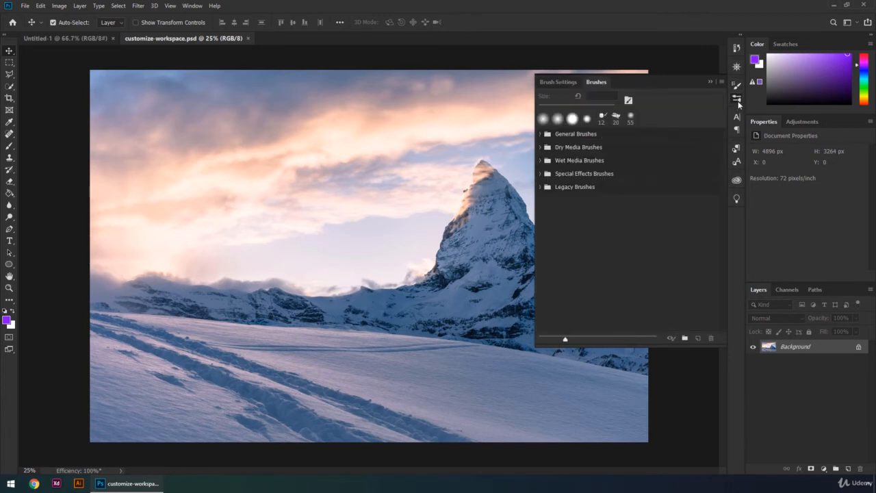
click(738, 101)
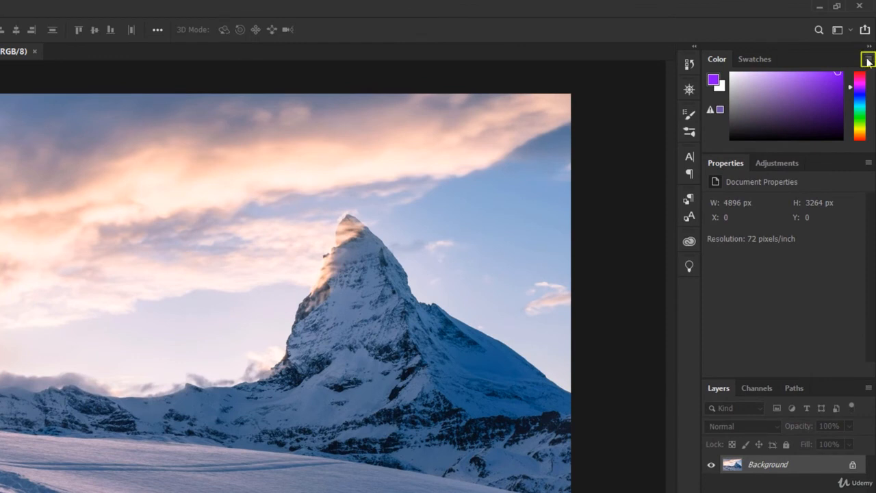
Close the Color/Swatches and Properties/Adjustments tab groups.
click(868, 60)
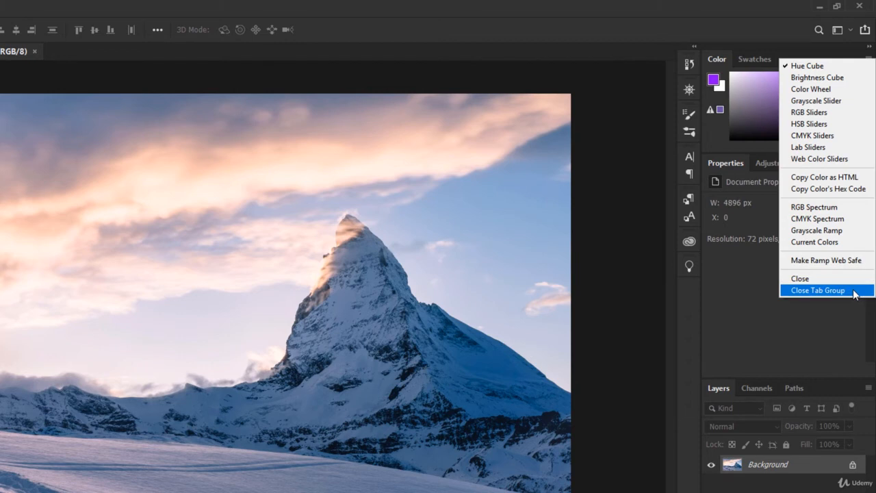
click(818, 290)
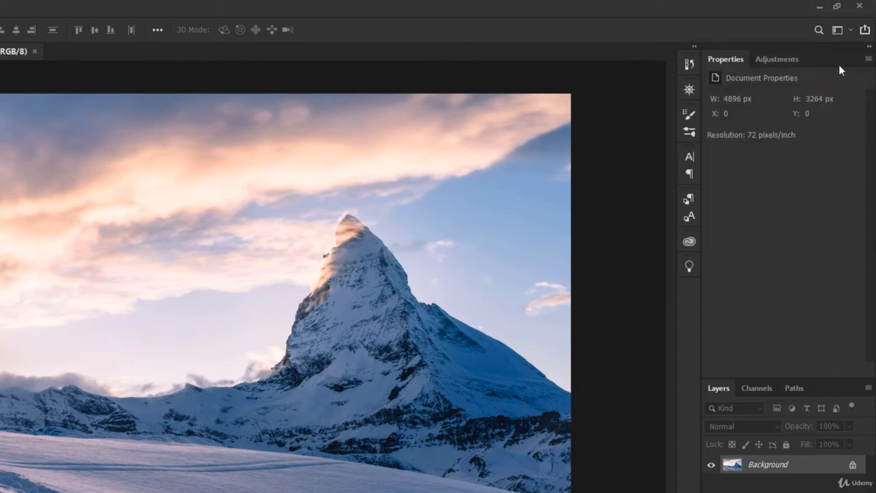
click(868, 58)
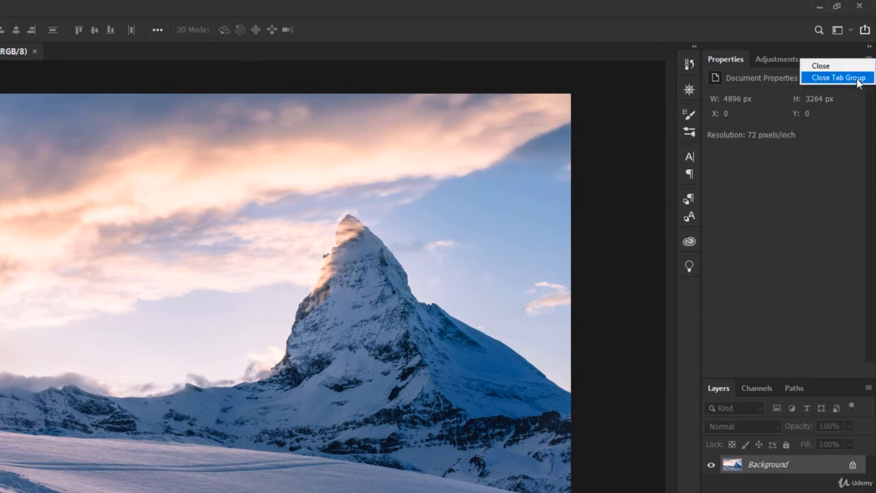
click(856, 78)
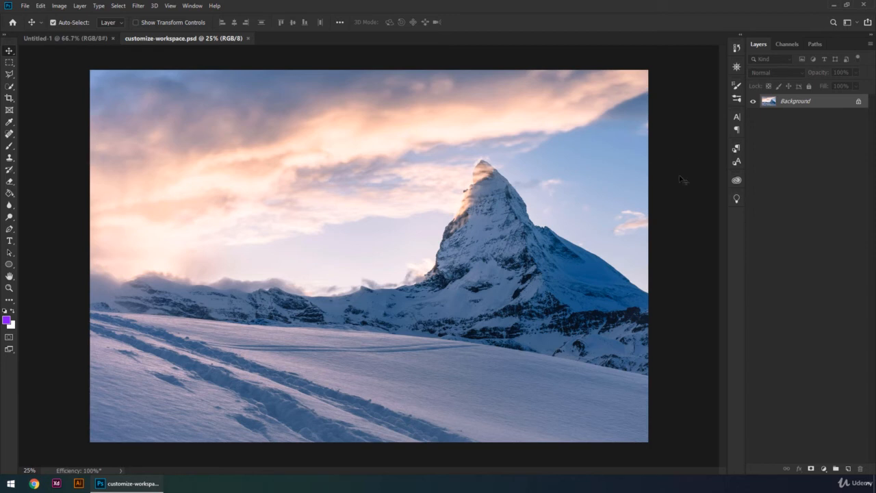
Try the Black, Dark Gray, Medium Gray and Light Gray colors for the area around the canvas.
right_click(679, 203)
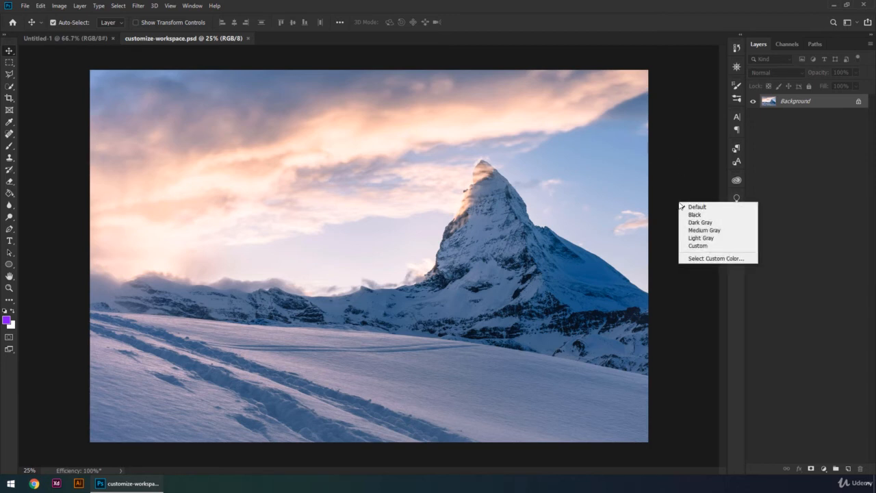
click(725, 215)
right_click(698, 205)
click(711, 225)
right_click(687, 210)
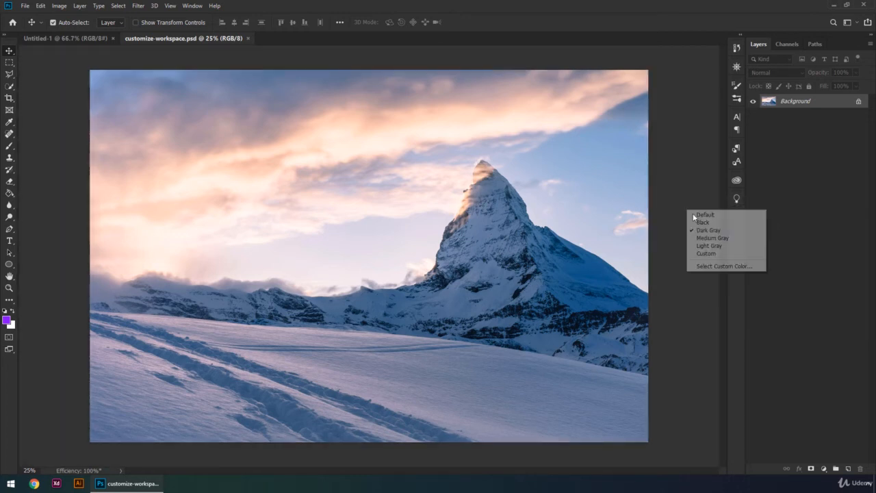
click(711, 238)
right_click(689, 215)
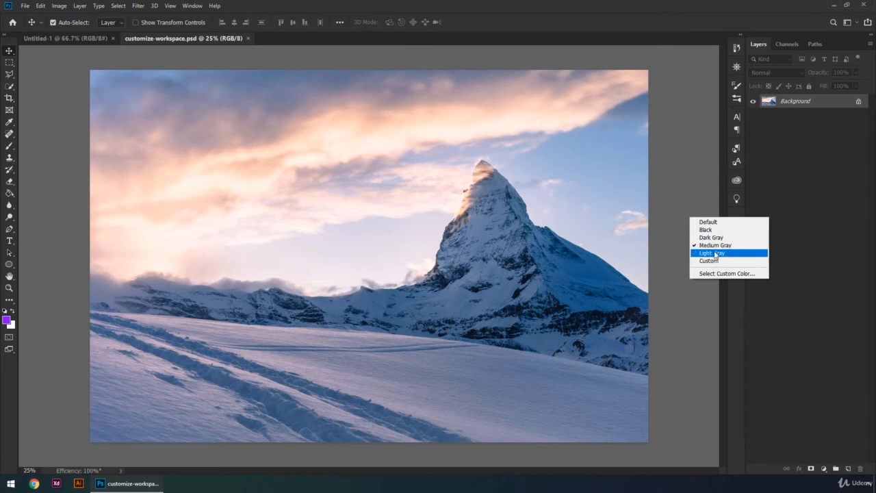
click(715, 253)
Apply the custom red ff0000 to the area around the canvas, and restore the Default color.
right_click(699, 231)
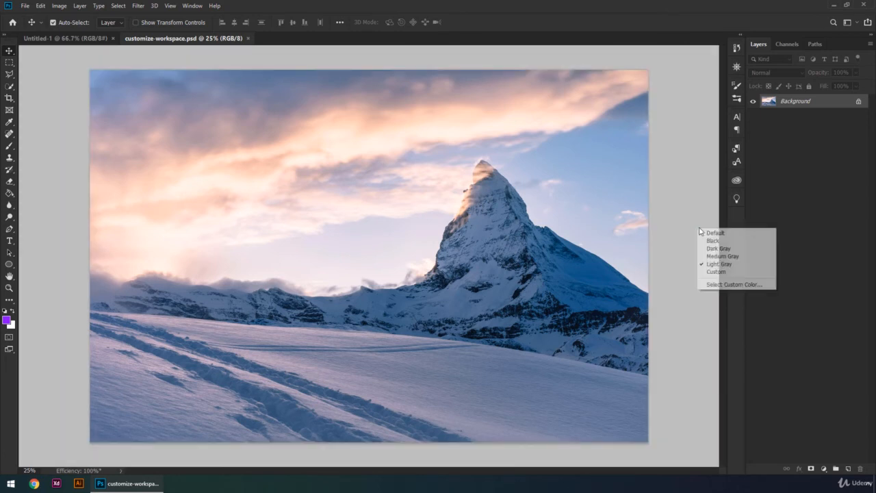
click(754, 285)
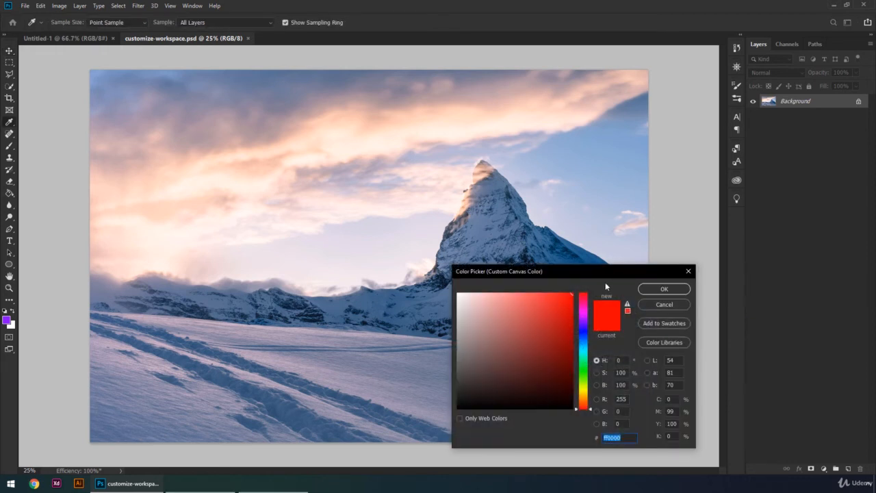
click(662, 290)
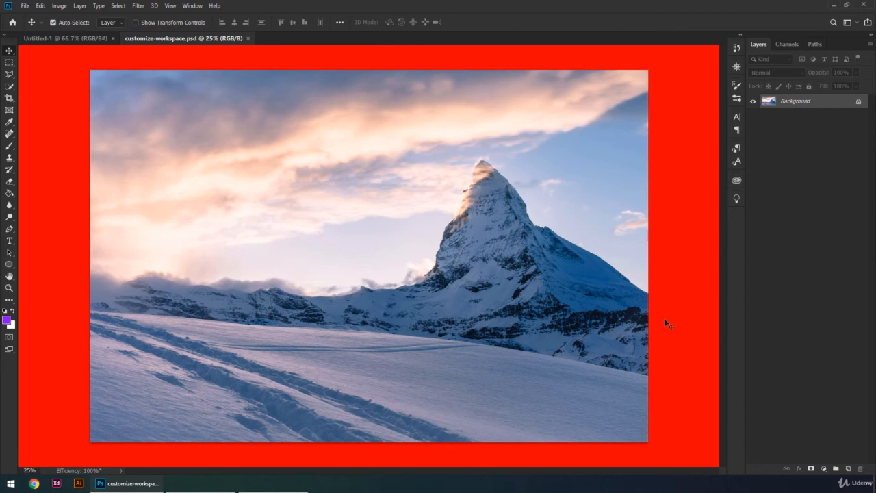
right_click(686, 263)
click(701, 267)
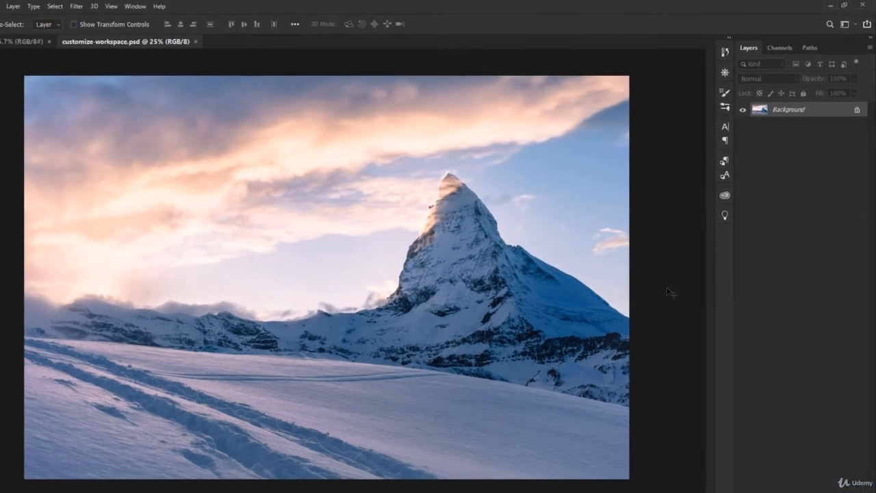
Save the current panel layout as a new workspace named with the owner's first name, and check it in the workspace list.
click(844, 24)
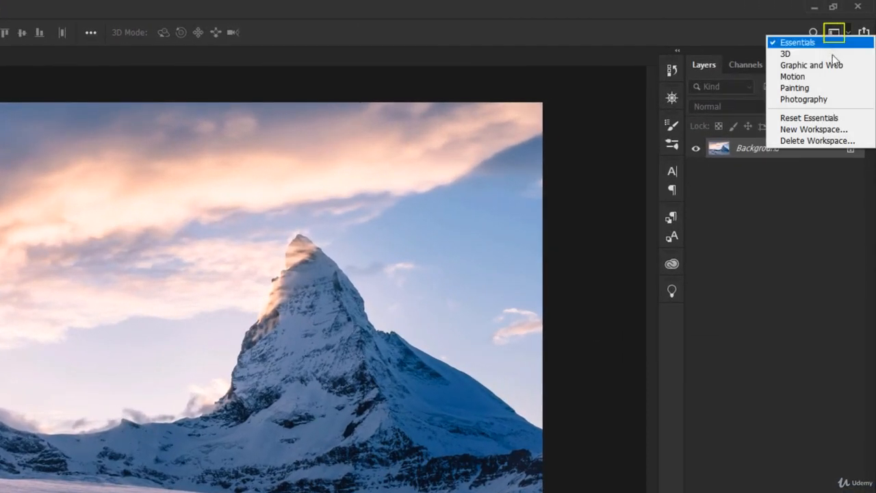
click(863, 135)
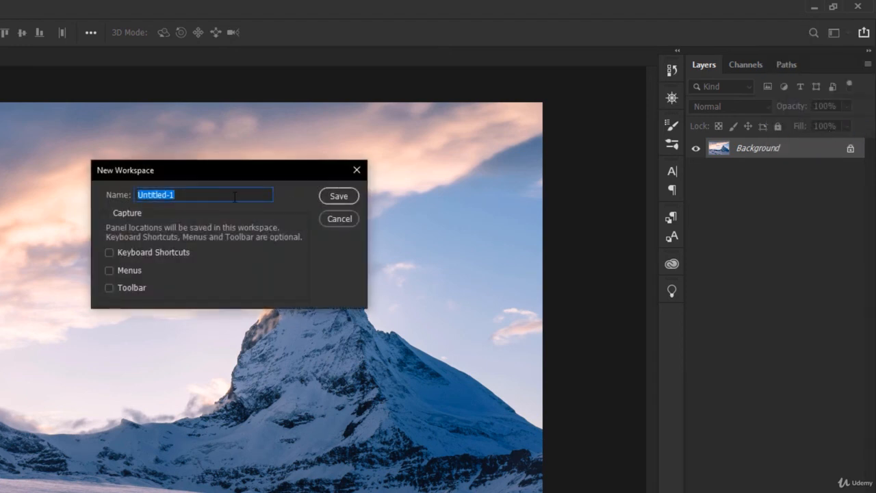
text(Chris)
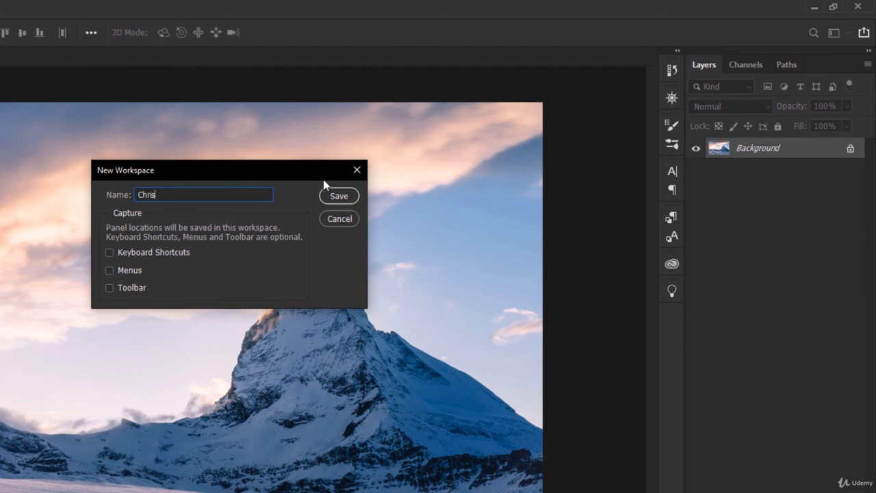
click(336, 196)
click(842, 34)
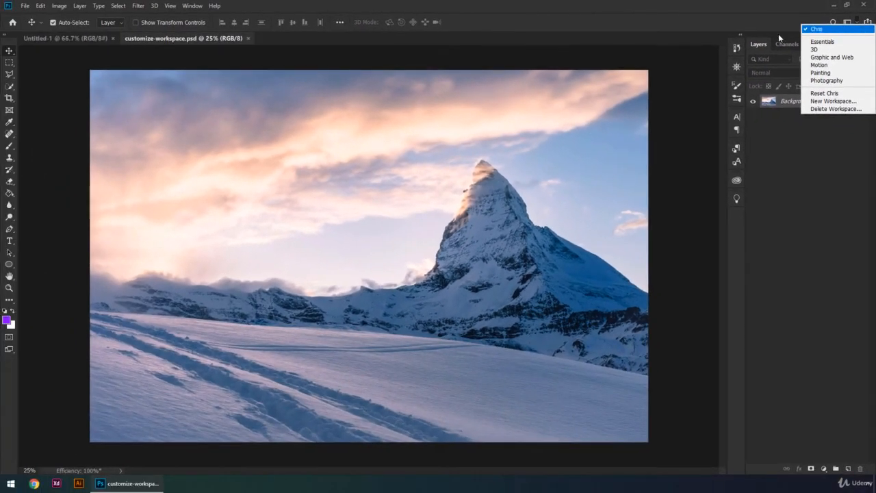
click(692, 85)
Pull the Navigator, Channels and Libraries panels out of their docks, and reset the saved custom workspace.
drag(736, 69, 601, 111)
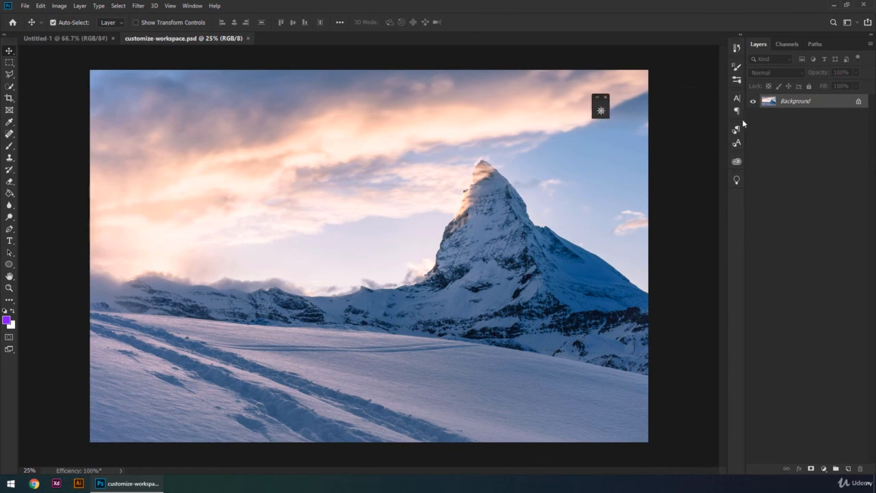
drag(786, 44, 399, 180)
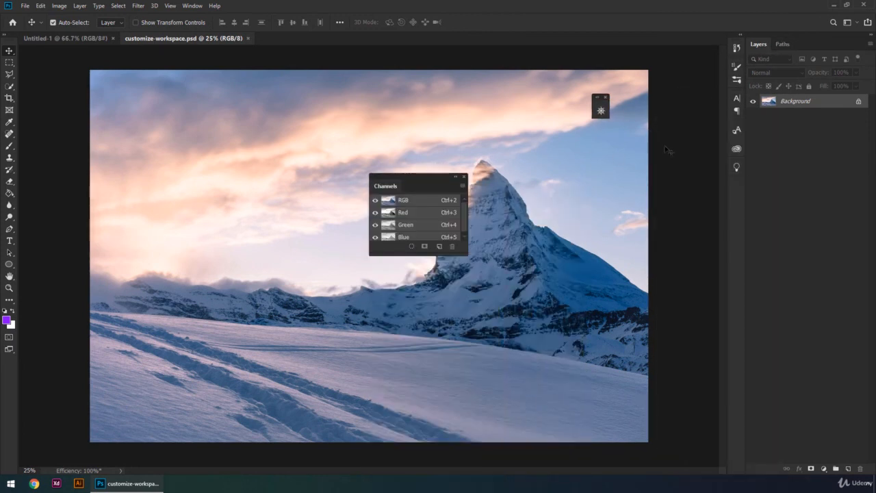
drag(737, 149, 590, 201)
click(853, 23)
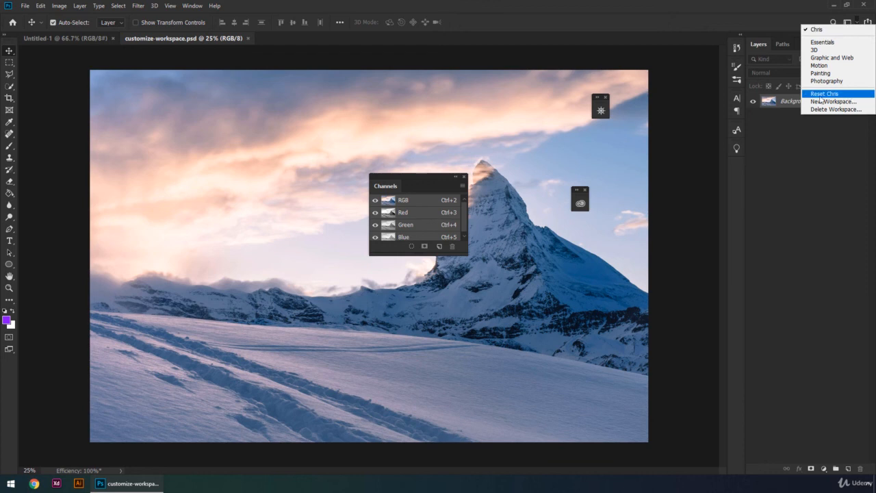
click(867, 93)
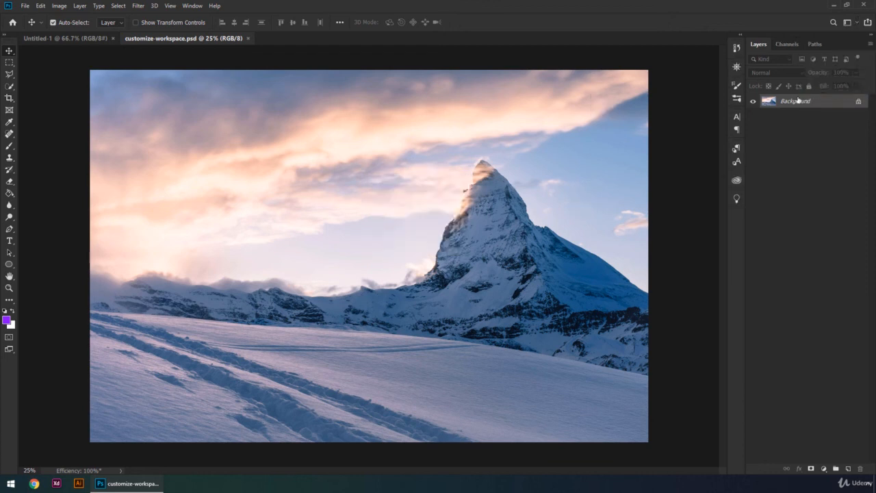